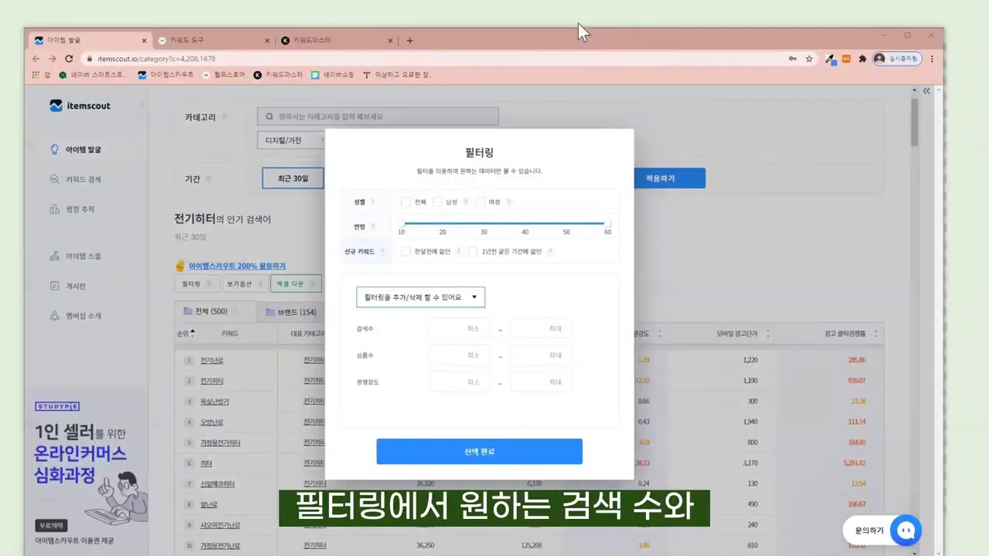
Step: Set the search volume (검색수) filter range to a minimum of 300 and a maximum of 5000
click(469, 329)
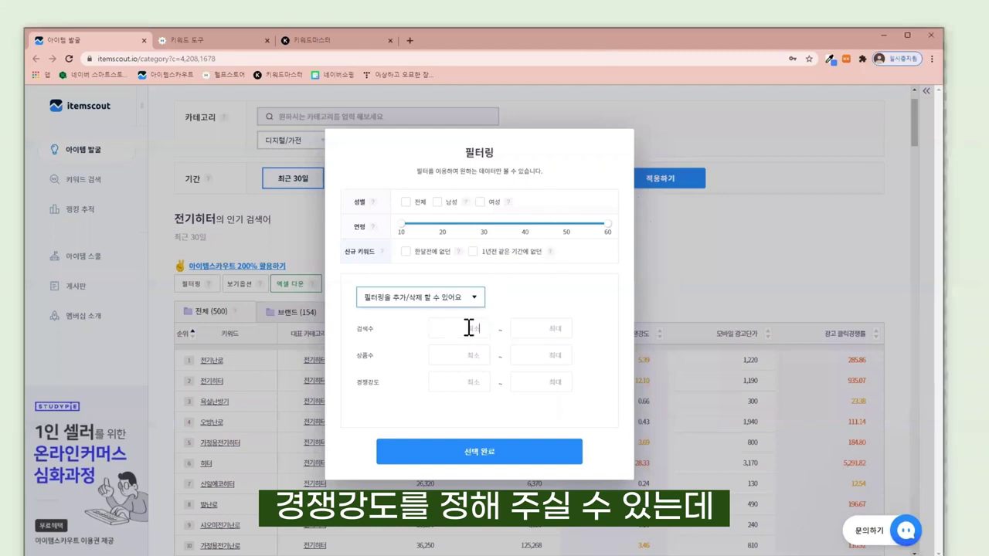
text(300)
key(Tab)
text(5000)
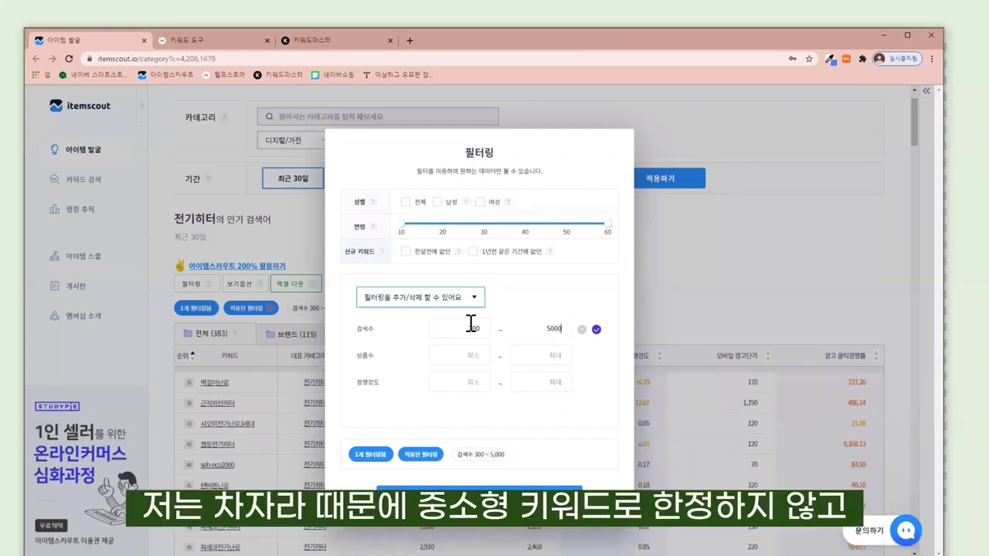
Step: Clear the maximum of the search volume (검색수) filter, leaving only the lower limit
key(BackSpace)
key(BackSpace)
key(BackSpace)
key(BackSpace)
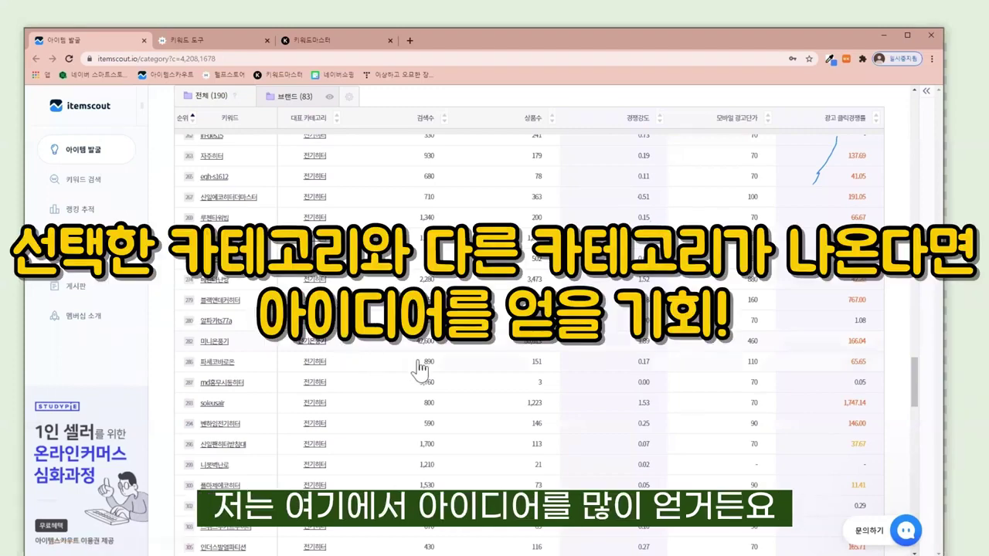
Step: Examine the filtered keyword list for keywords whose representative category differs from 전기히터
scroll(382, 331, up, 4)
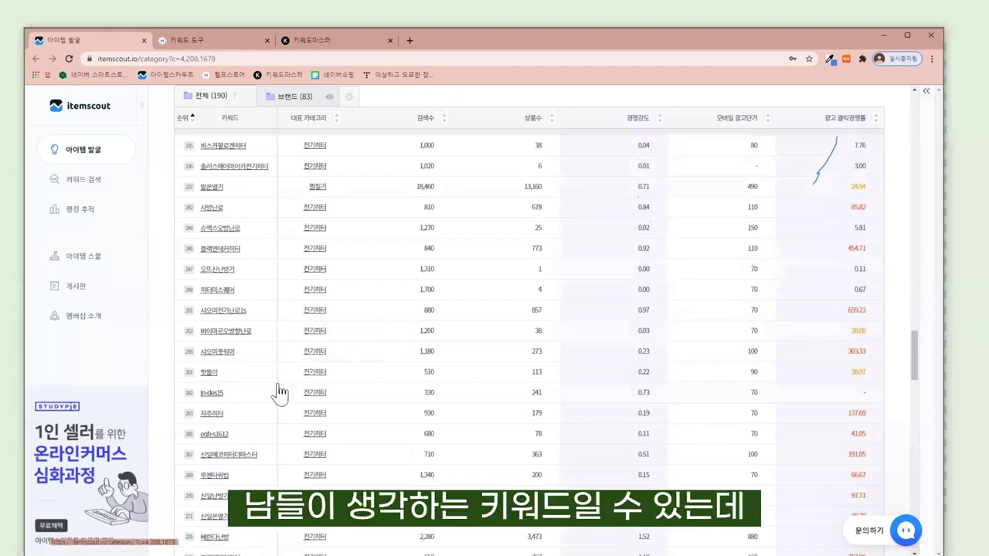
scroll(388, 368, down, 5)
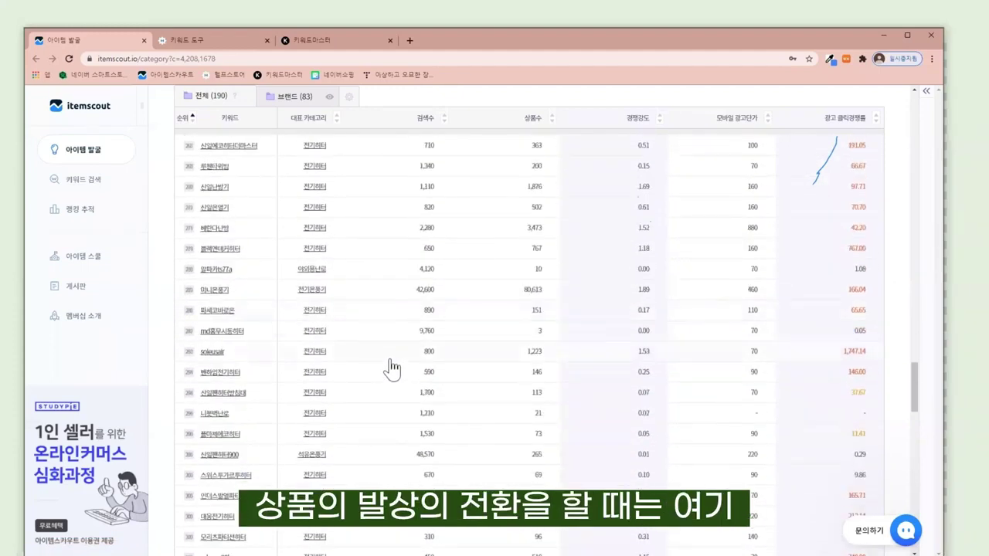
scroll(393, 370, down, 1)
scroll(348, 413, down, 2)
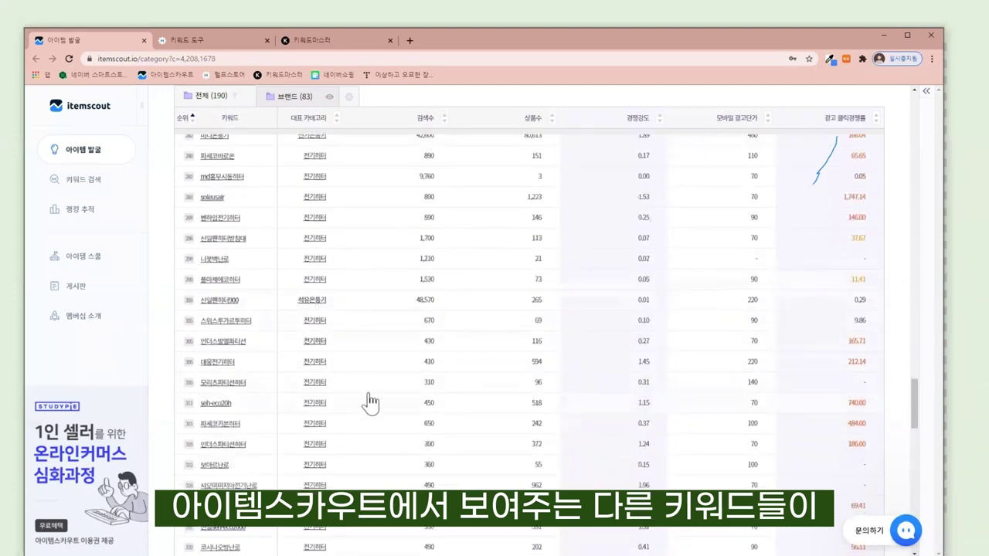
scroll(370, 398, down, 4)
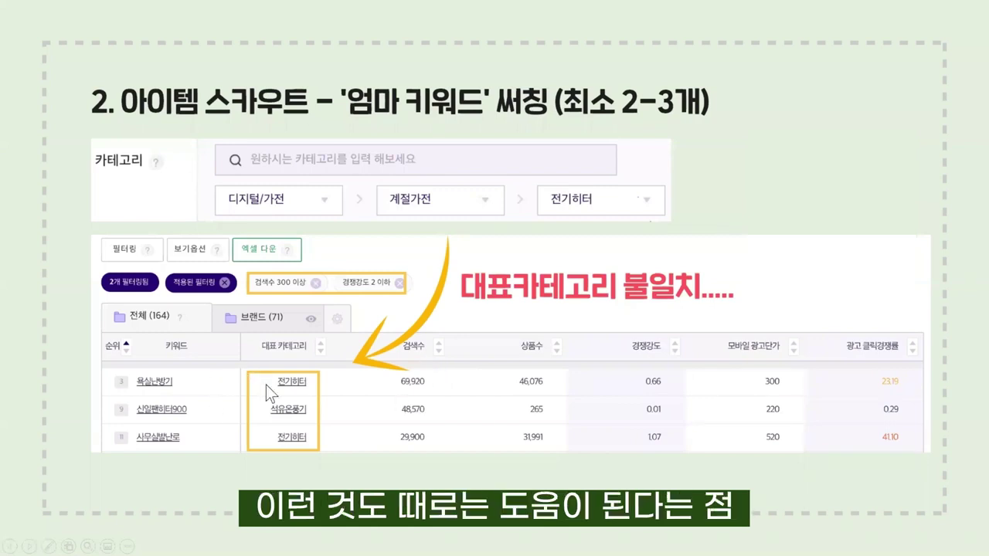
click(415, 395)
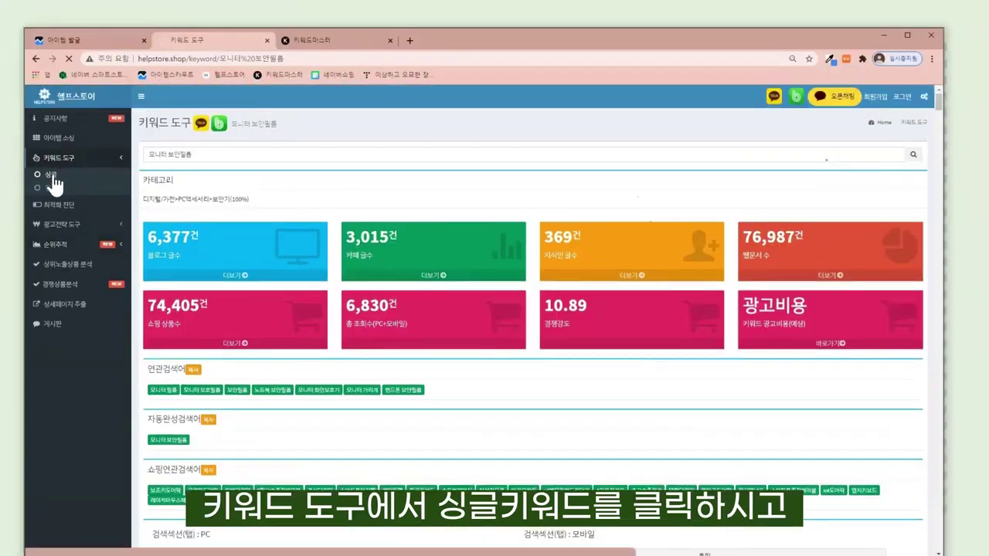
Step: Open the single-keyword (싱글) tool of 헬프스토어 and search for the keyword 전기히터
click(52, 178)
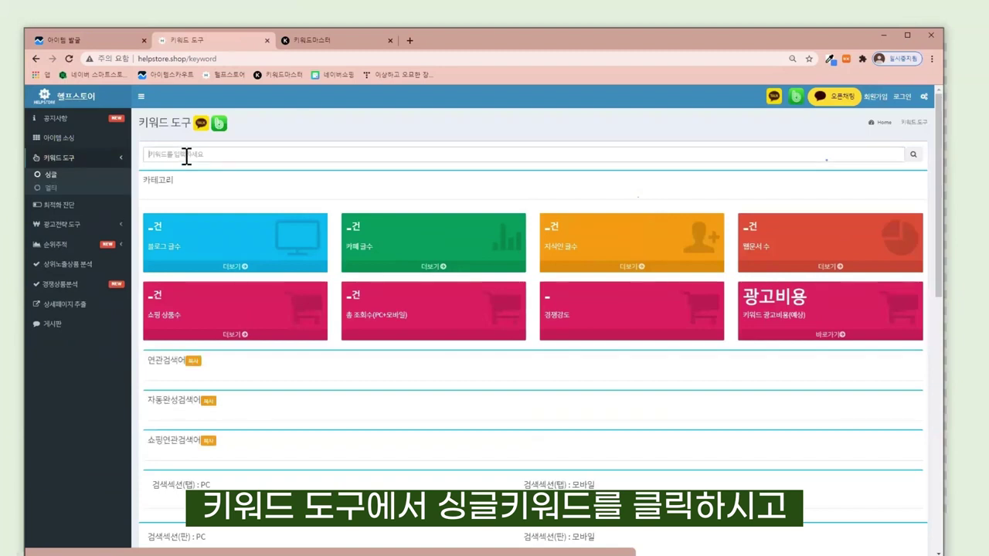
click(279, 155)
click(317, 204)
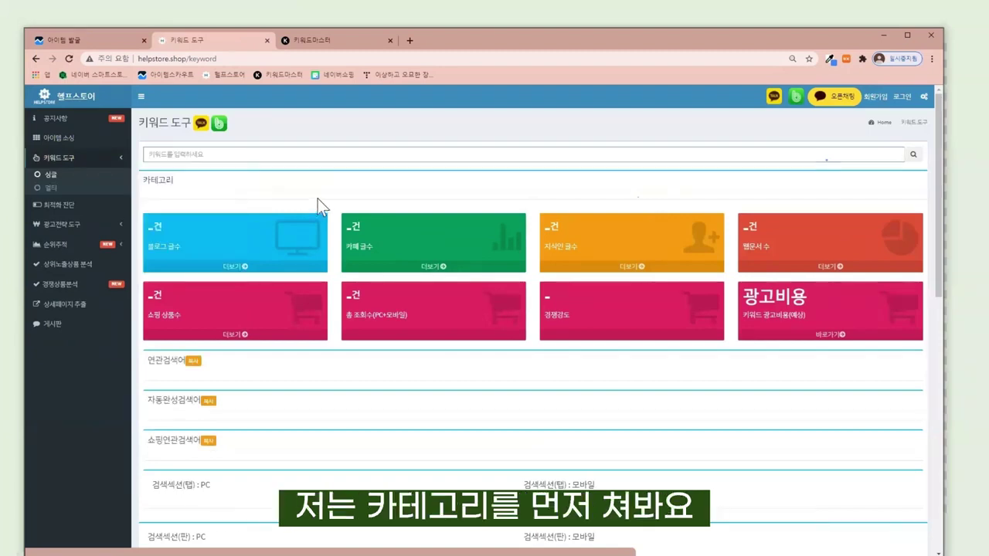
click(294, 151)
text(전기히터)
key(Return)
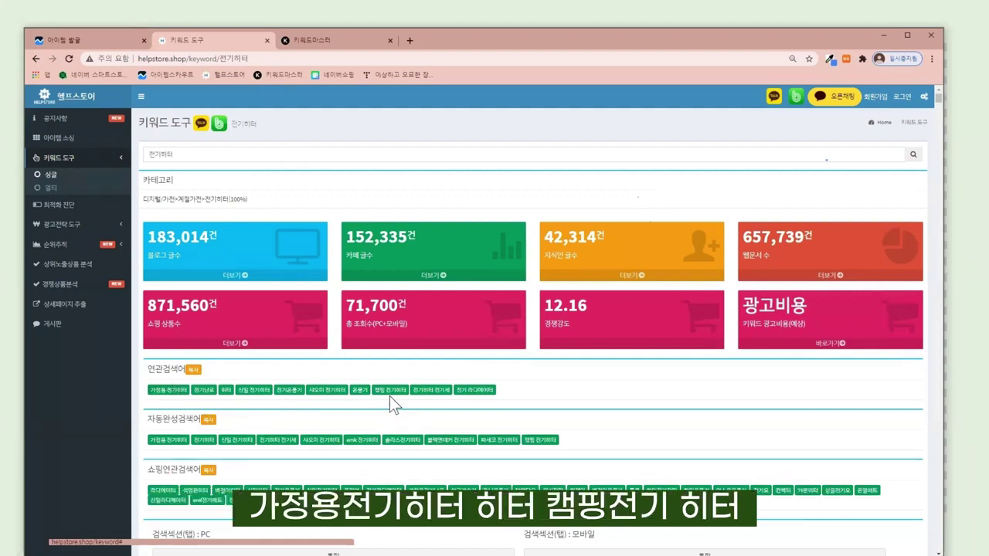
Step: Look up the product count, competition and representative category of 사무실전기난로 in the related keyword table
scroll(403, 399, down, 1)
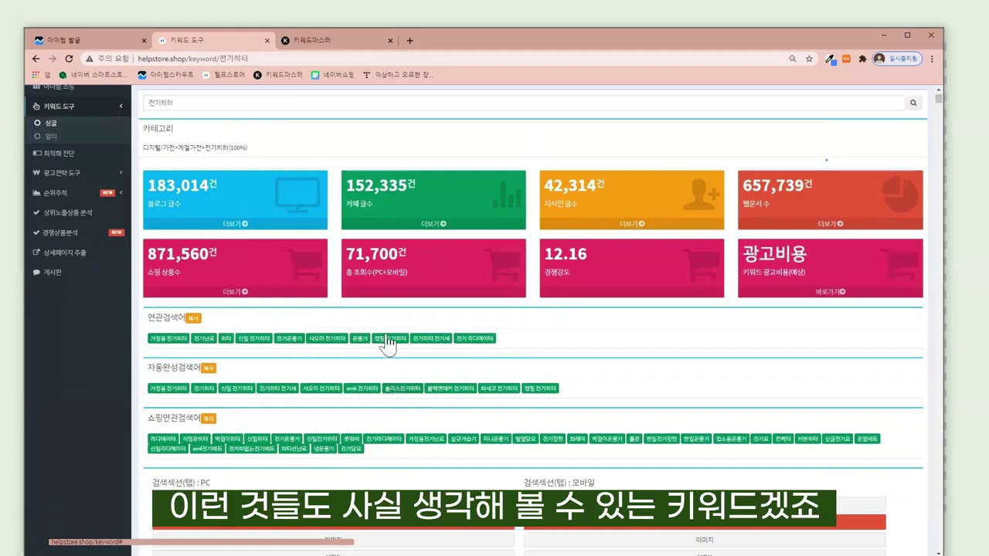
scroll(393, 360, down, 3)
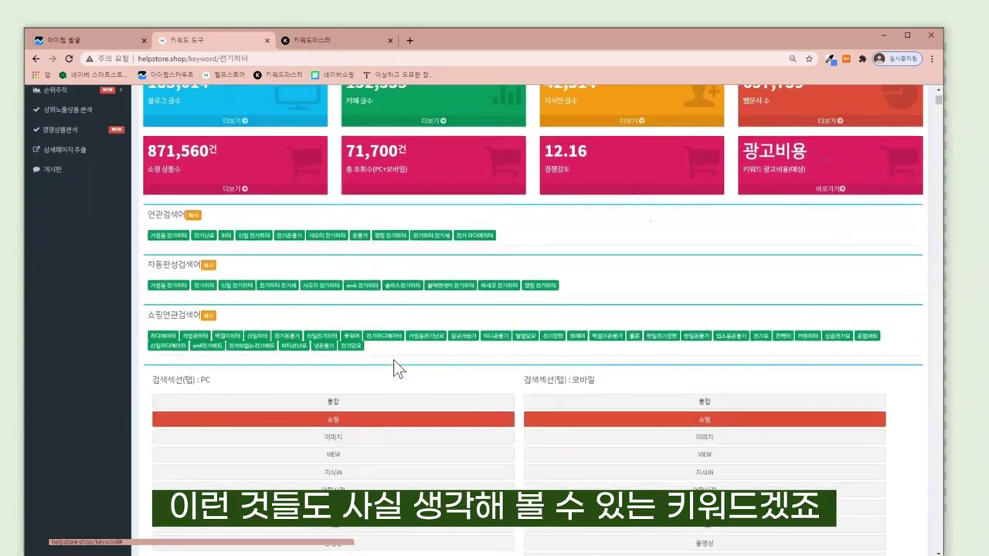
scroll(390, 363, down, 8)
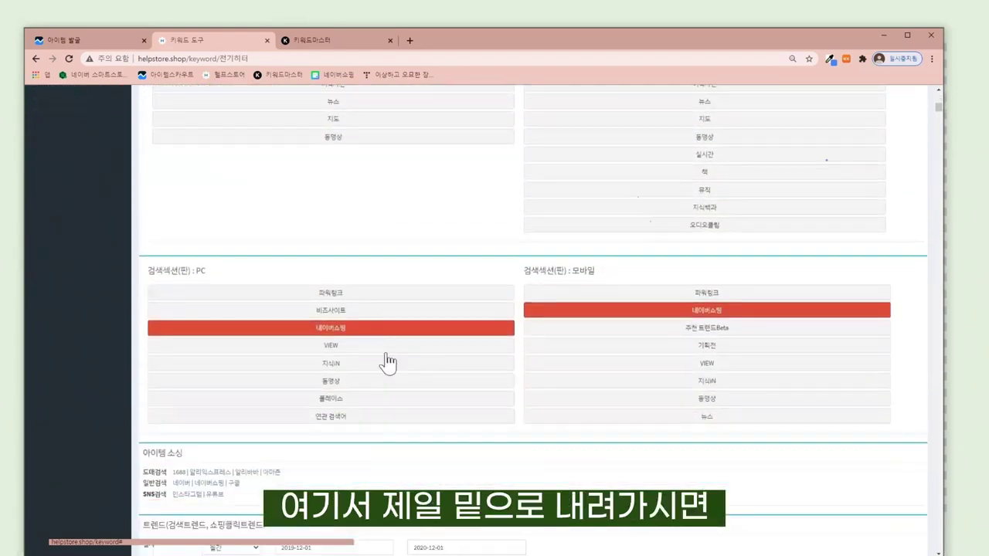
scroll(386, 362, down, 6)
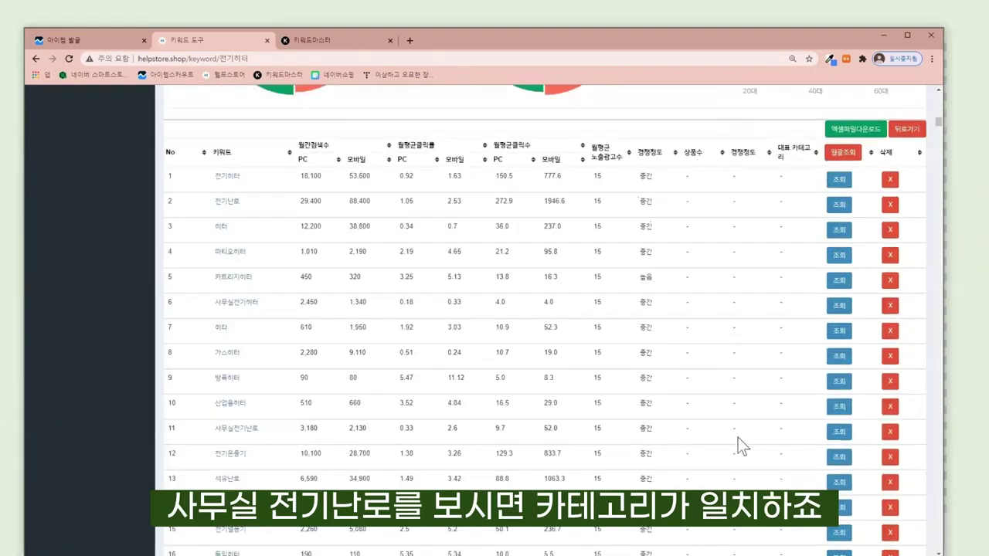
click(839, 432)
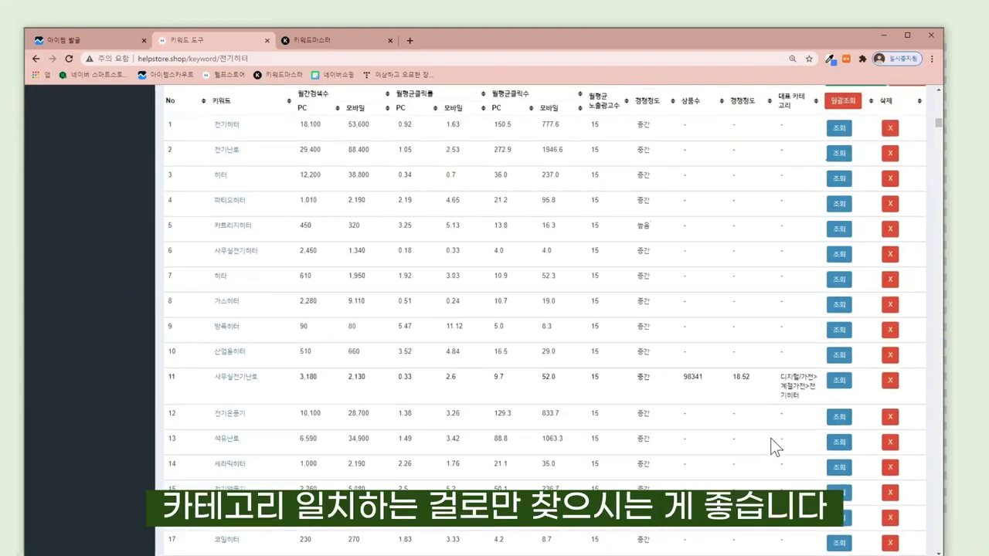
Step: Look up the product count, competition and representative category of 사무실발난로 in the related keyword table
scroll(771, 438, down, 1)
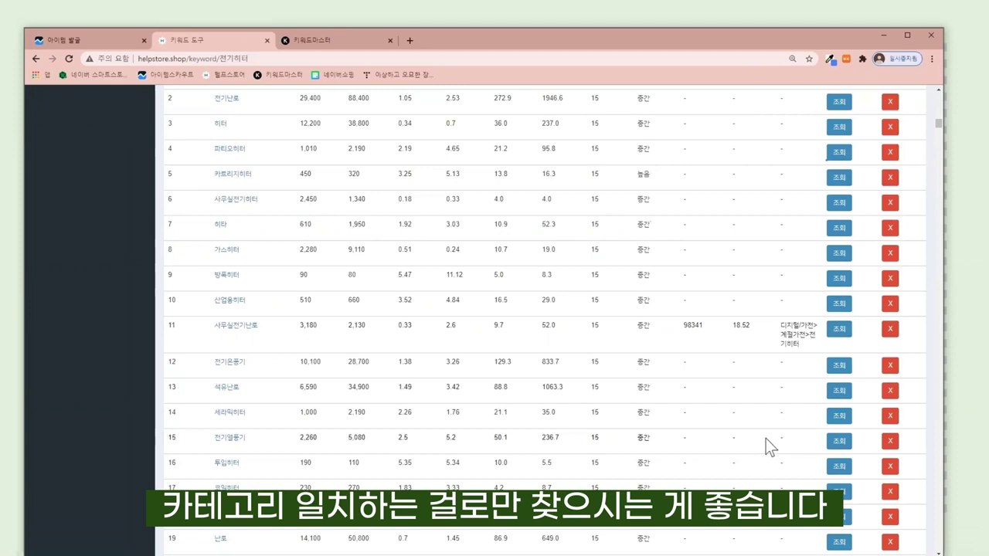
scroll(766, 439, down, 1)
scroll(758, 435, down, 5)
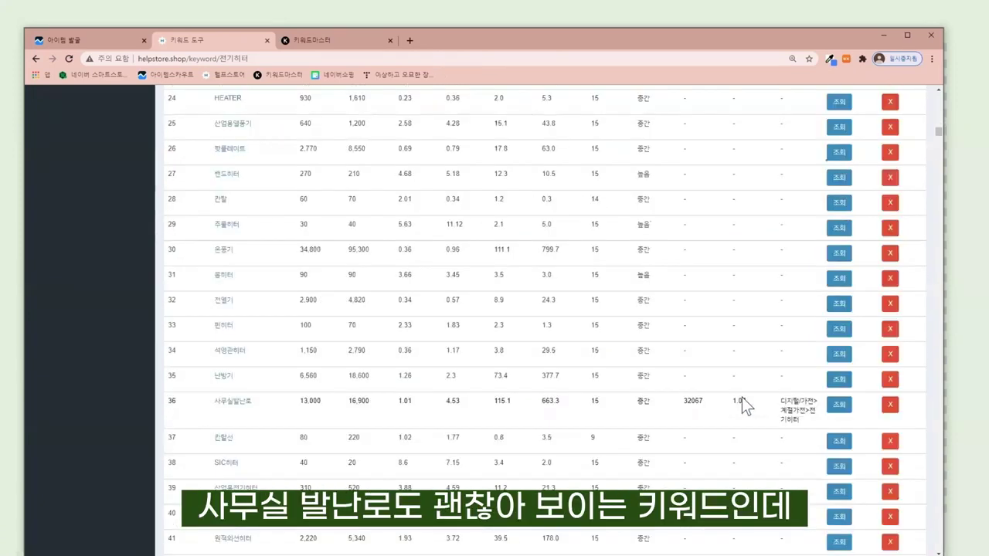
Step: Look up the product count, competition and representative category of 발히터 in the related keyword table
scroll(742, 404, down, 1)
scroll(741, 398, down, 1)
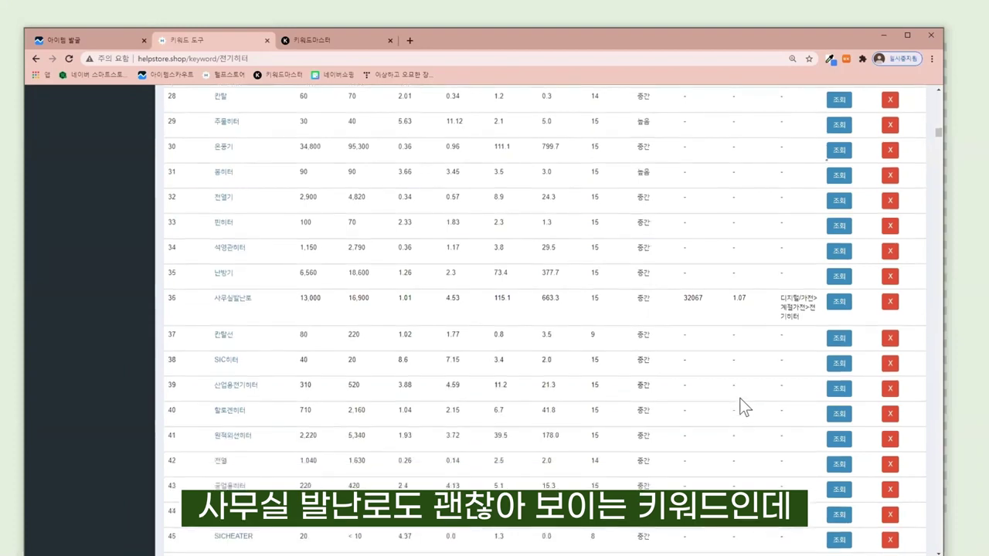
scroll(740, 401, down, 3)
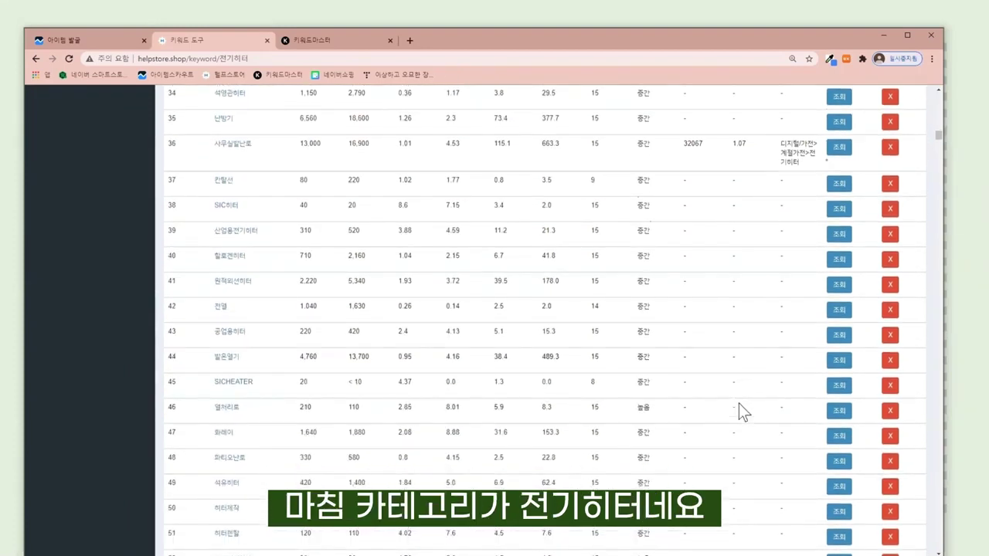
scroll(738, 403, down, 2)
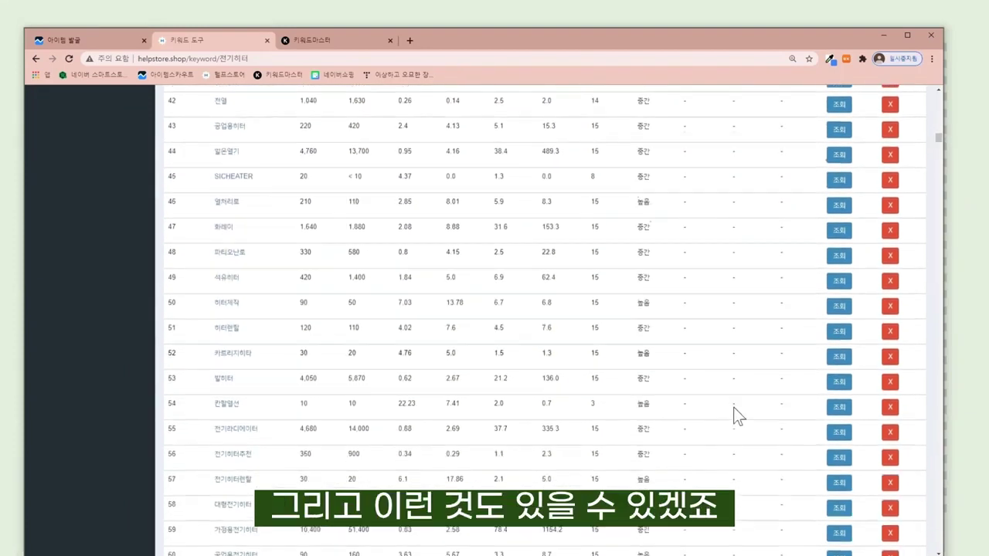
click(833, 386)
scroll(785, 408, down, 2)
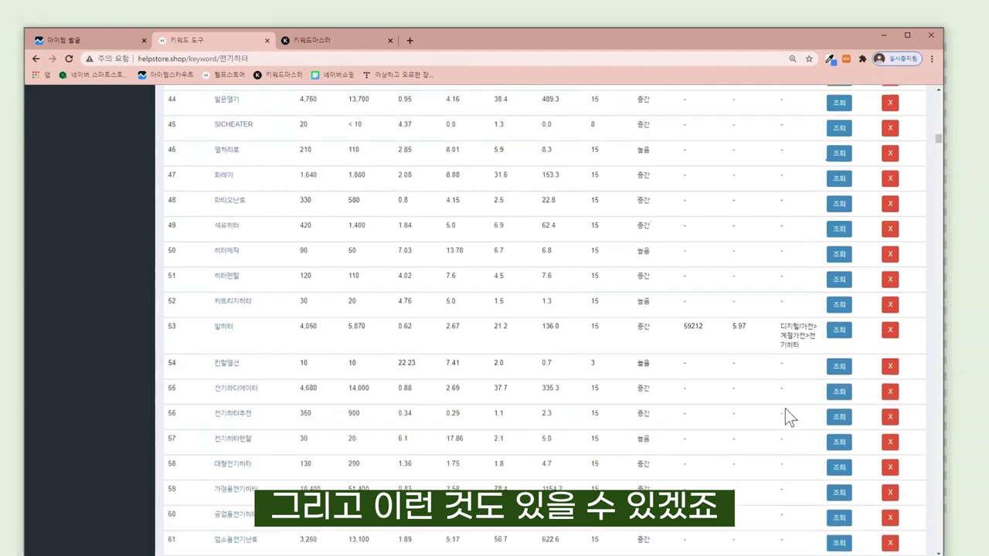
Step: Review the table rows of the looked-up keywords 발히터 and 사무실발난로
scroll(785, 410, down, 1)
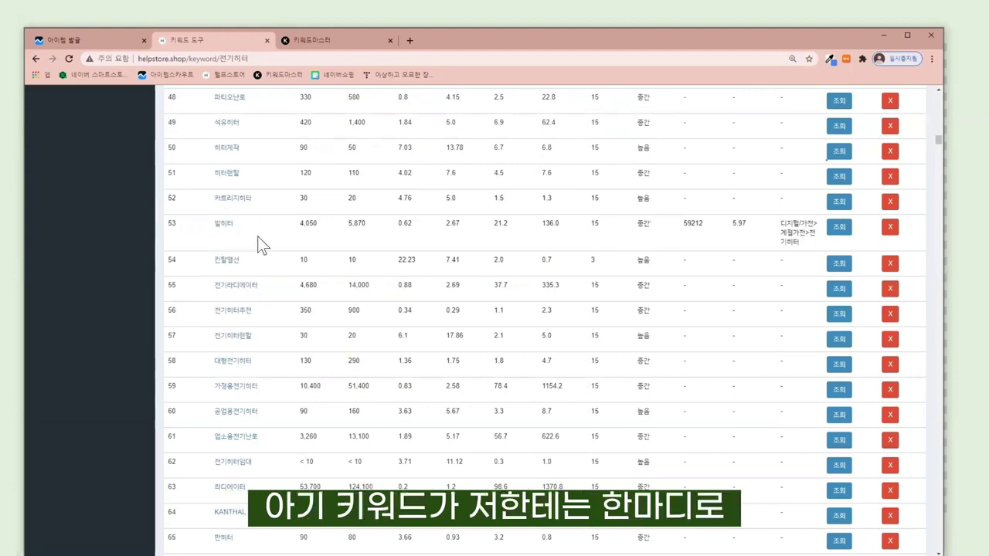
scroll(331, 232, up, 5)
scroll(333, 230, up, 1)
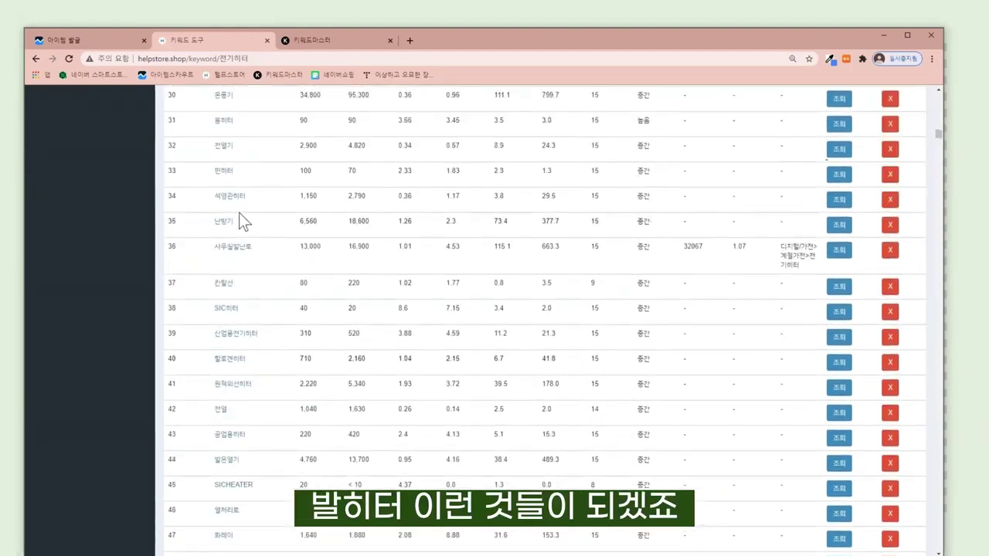